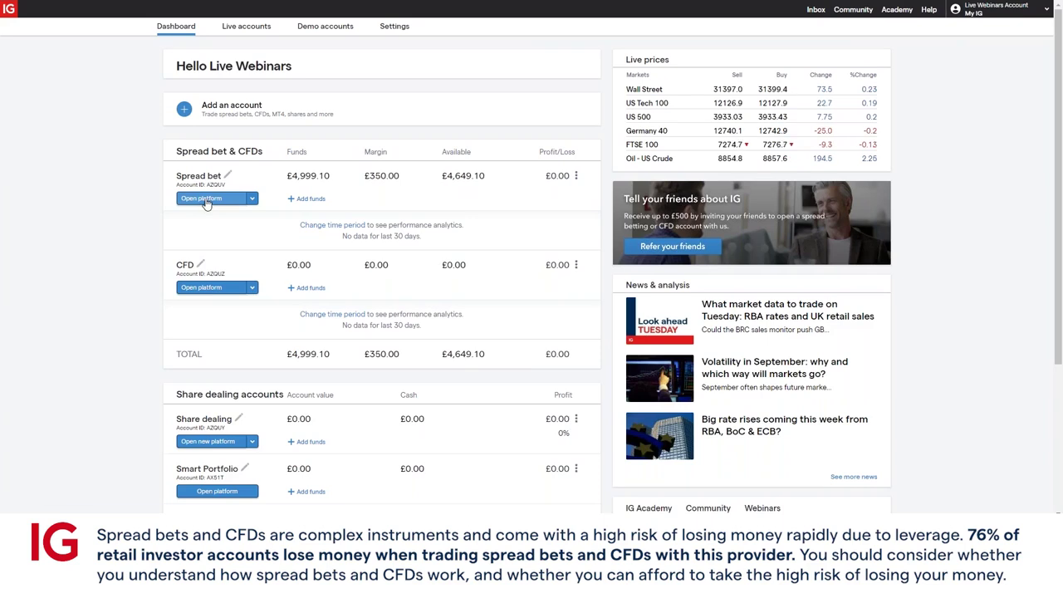
Launch the trading platform for the spread bet account from the dashboard
left_click(206, 199)
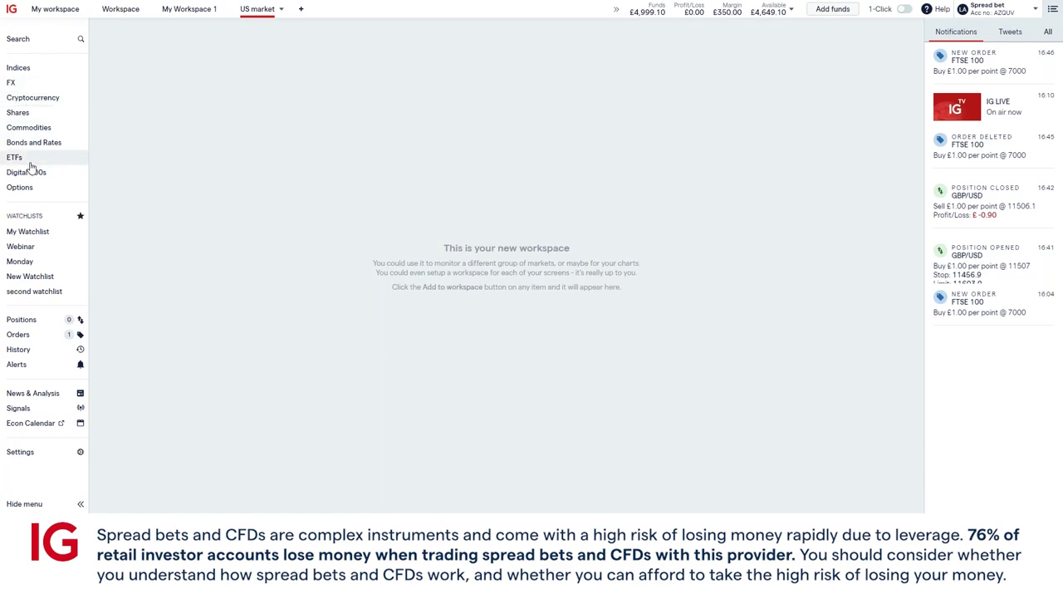
Search for 'gbpusd' and open the GBP/USD market's chart and ticket
left_click(29, 86)
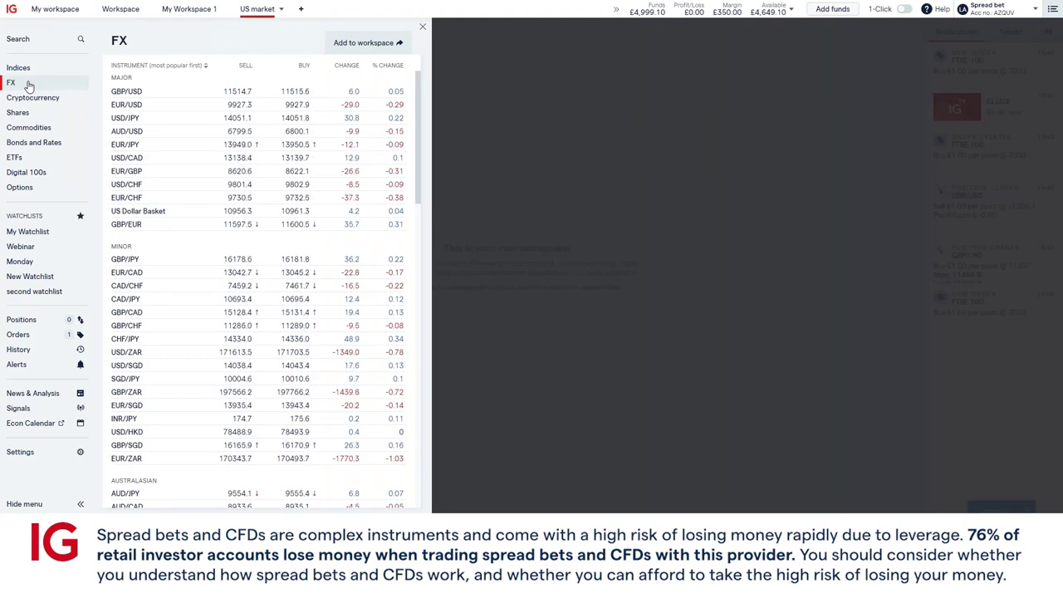
left_click(27, 43)
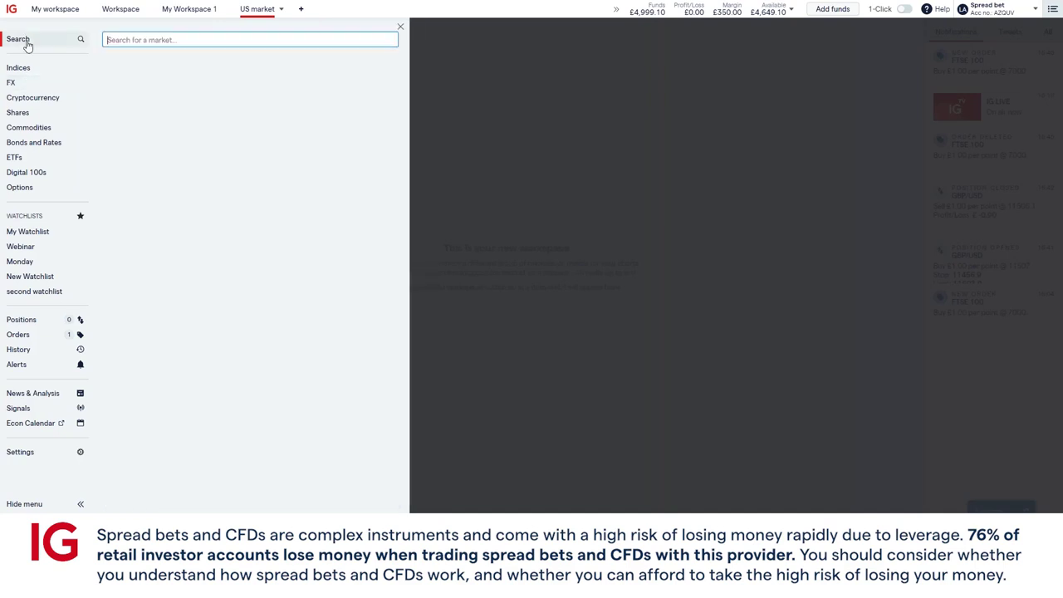
type("gbpus")
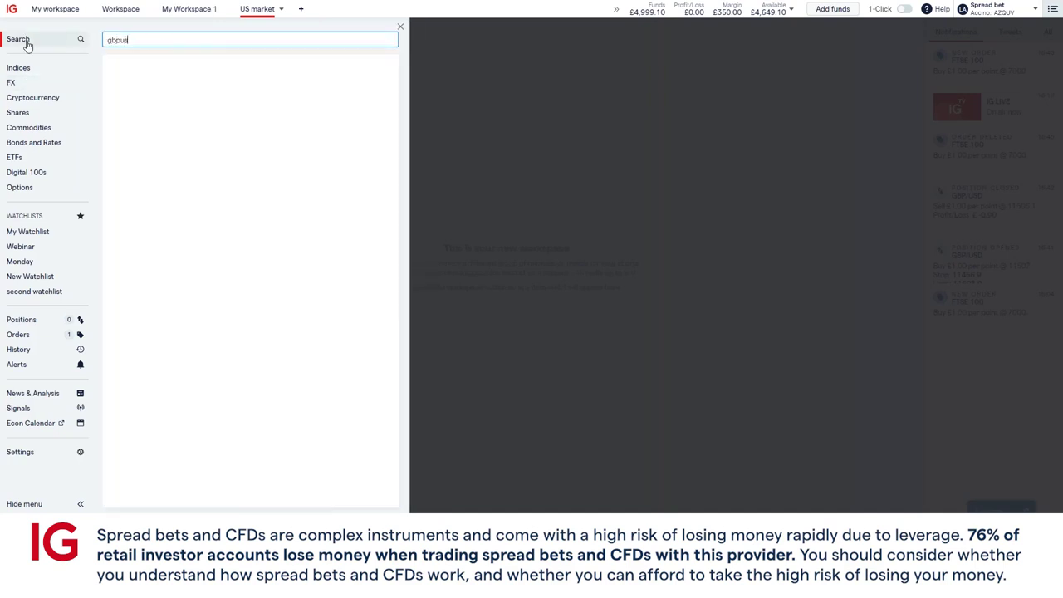
type("d")
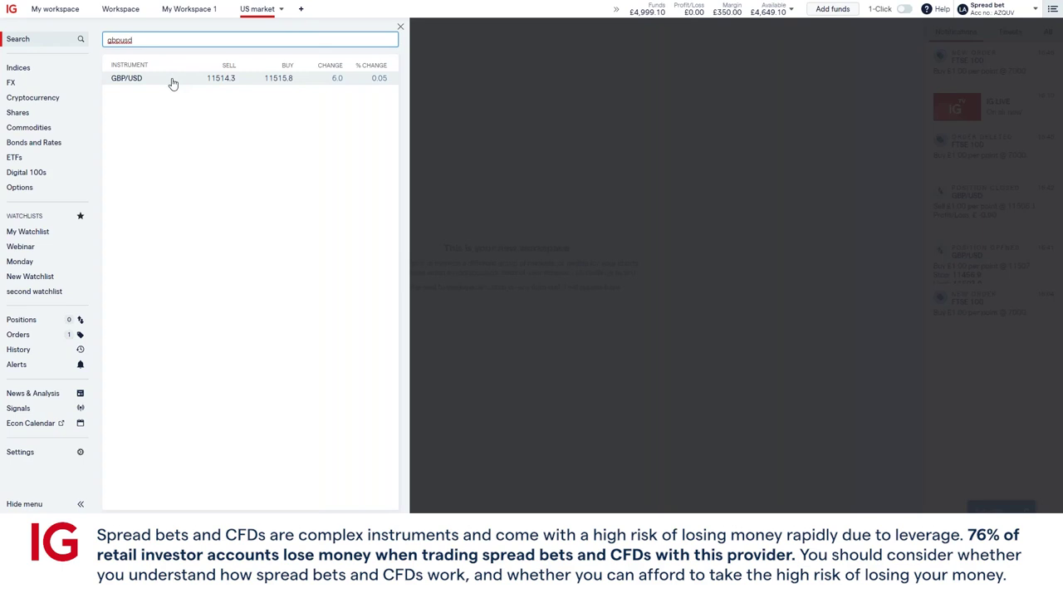
left_click(173, 81)
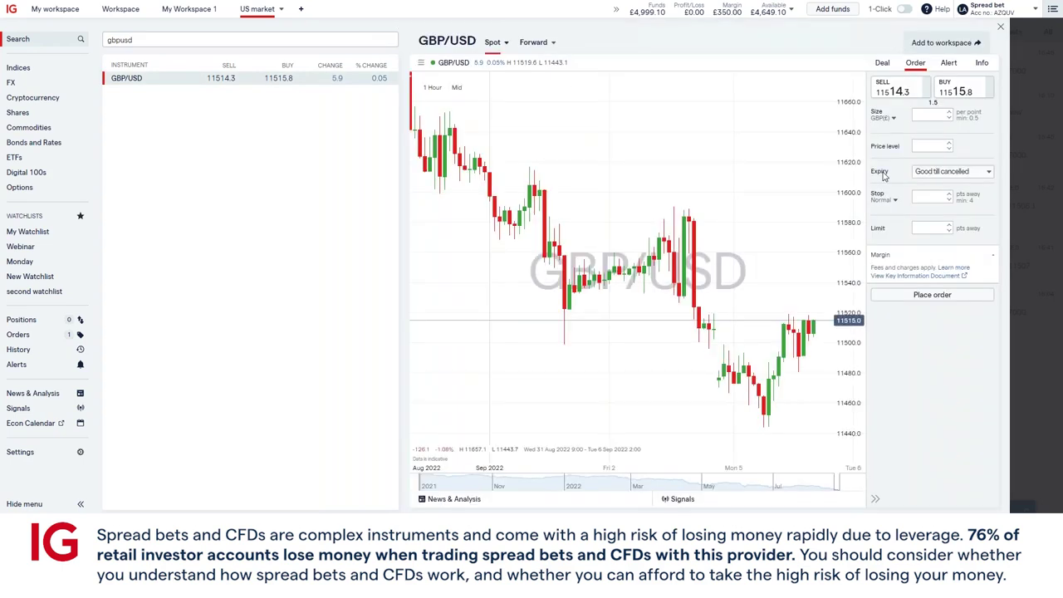
Add the GBP/USD window to the workspace maximised and choose a Deal buy at 11515.4
left_click(884, 64)
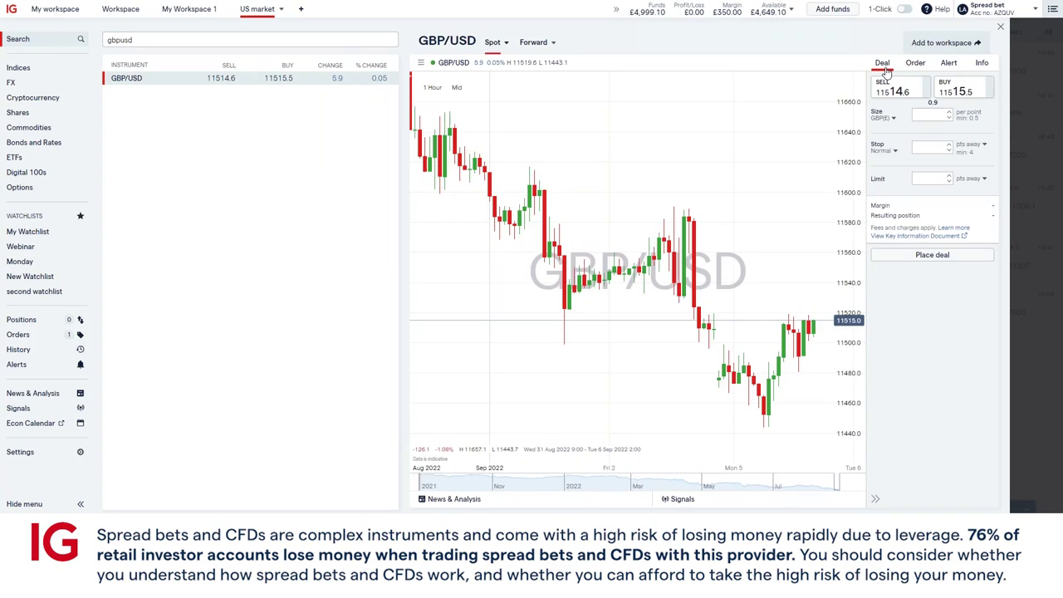
left_click(952, 42)
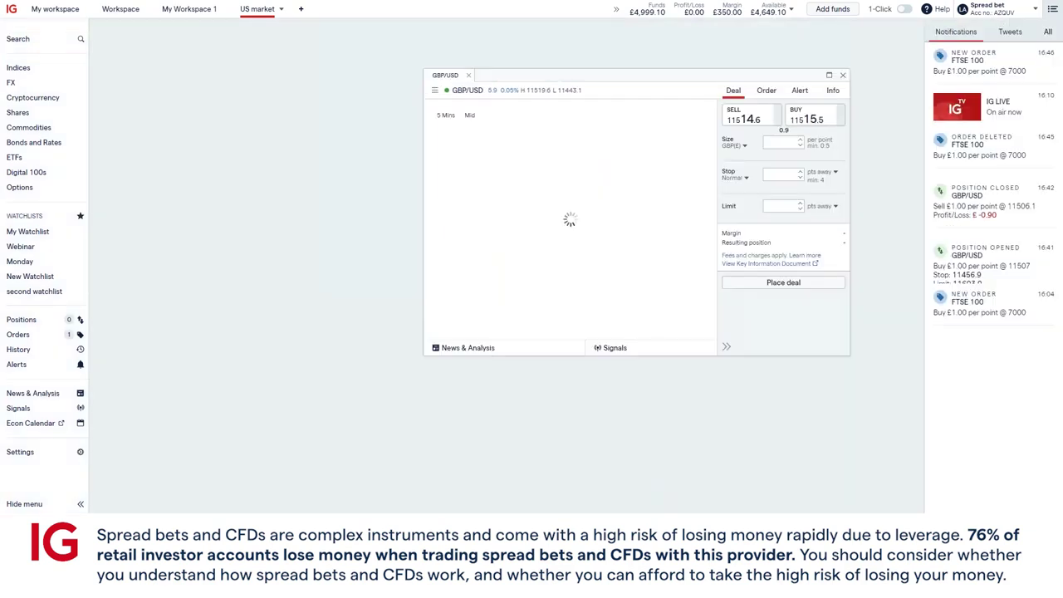
left_click(830, 75)
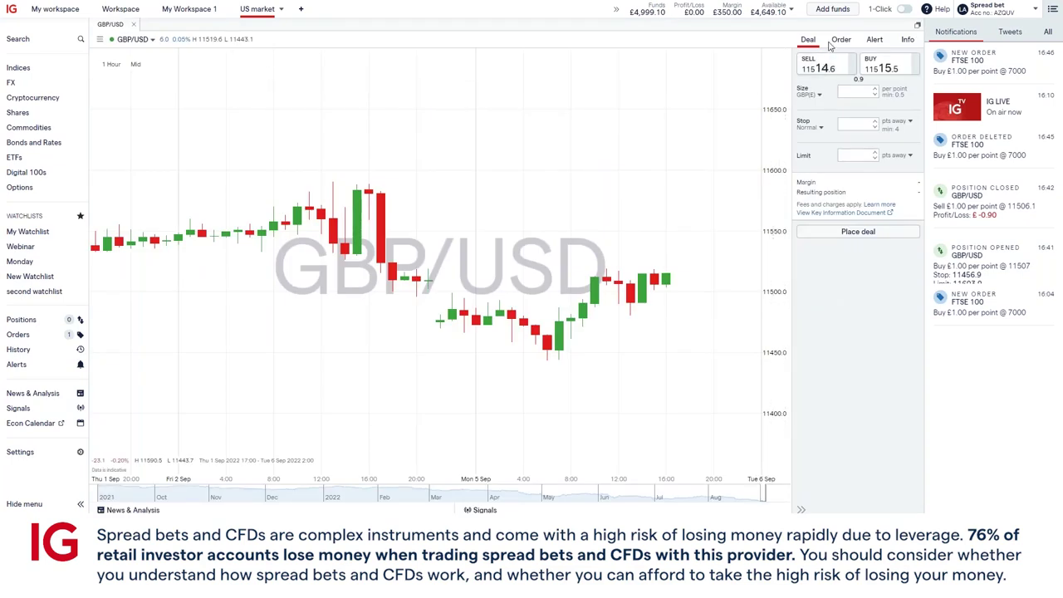
left_click(878, 70)
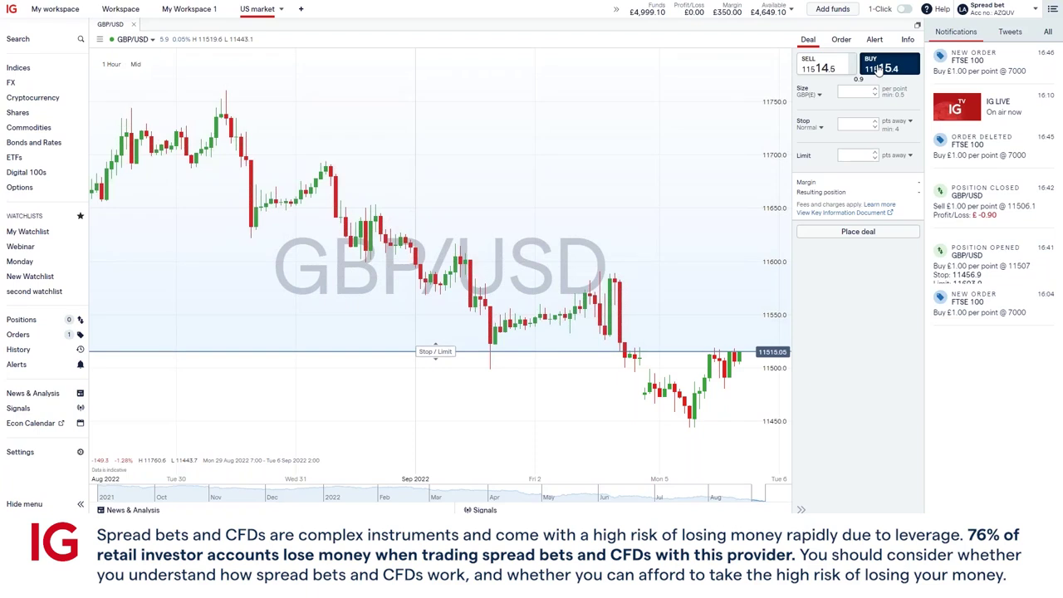
Enter a bet size of 1 per point on the GBP/USD buy ticket
left_click(862, 89)
type("1")
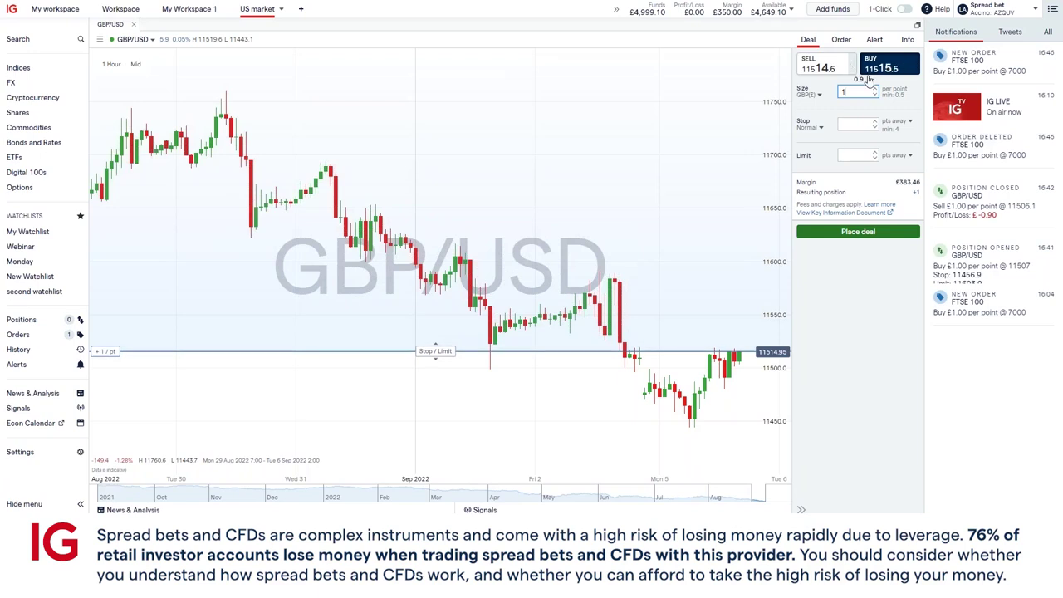
left_click(851, 123)
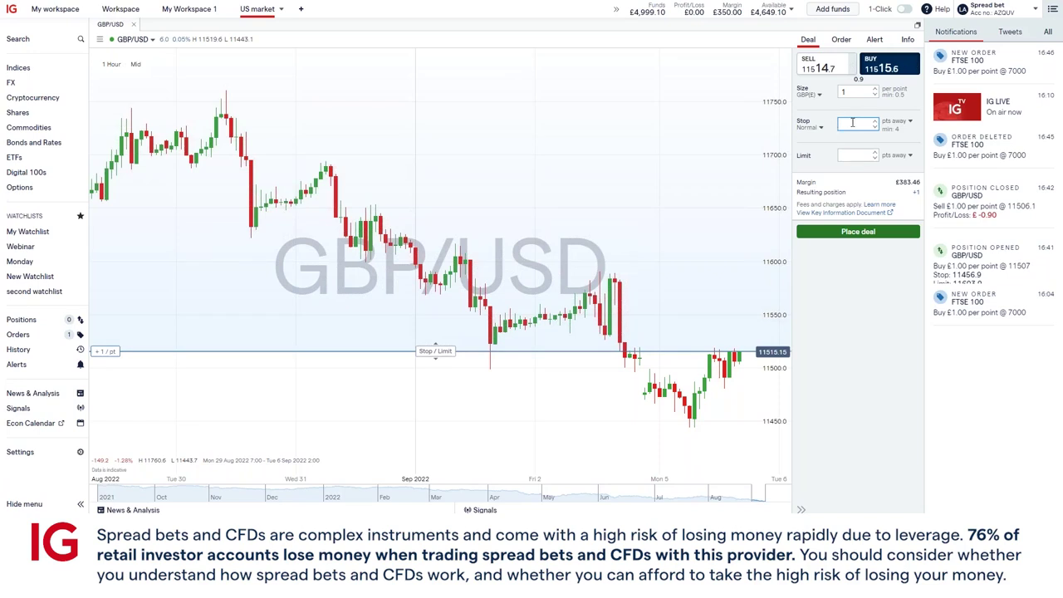
Set the stop to 50 points away, keeping pts away units, for a £50 maximum loss
type("50")
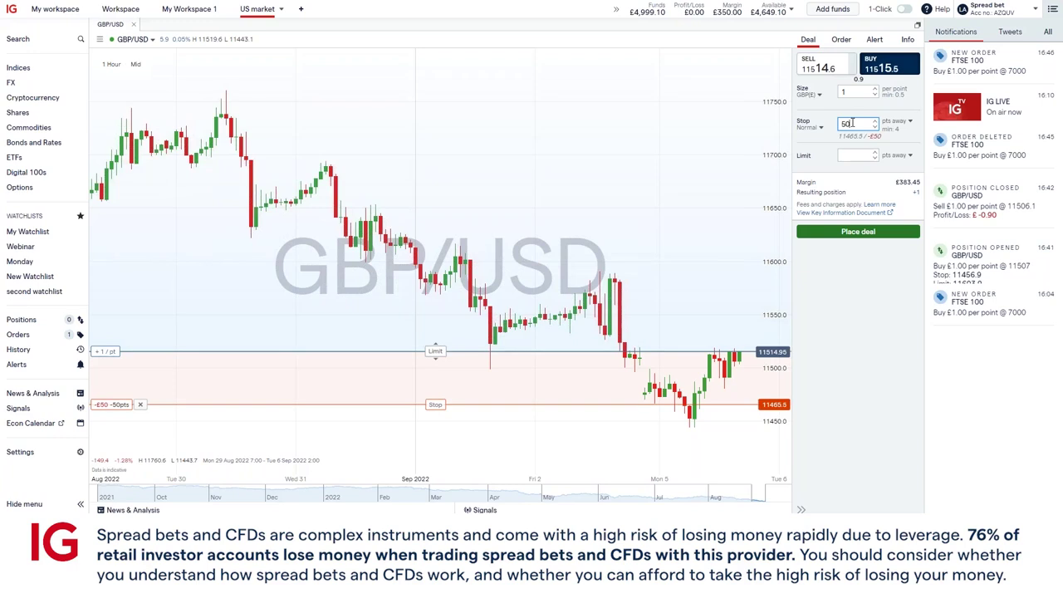
left_click(898, 122)
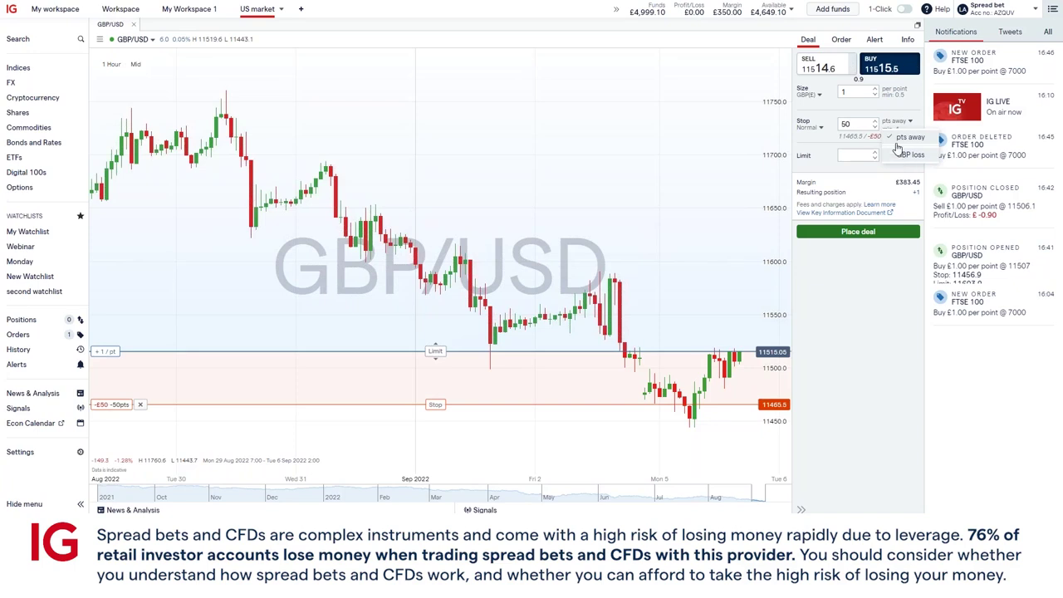
left_click(894, 104)
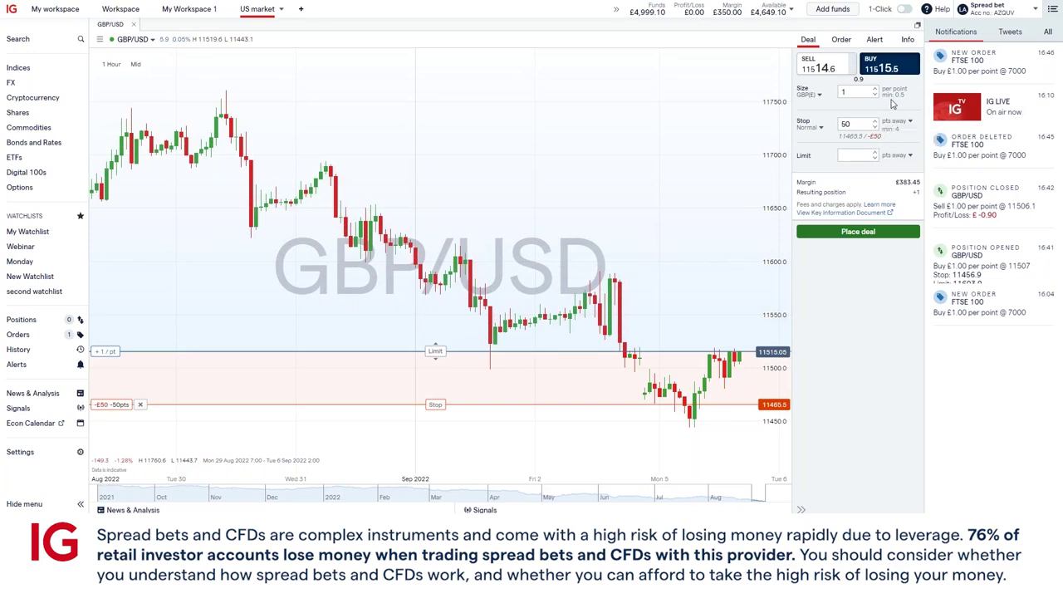
left_click(867, 122)
left_click_drag(883, 133, 872, 133)
Enter a 100-point limit, then drag the chart's limit line up to about 115 points
left_click(869, 155)
type("100")
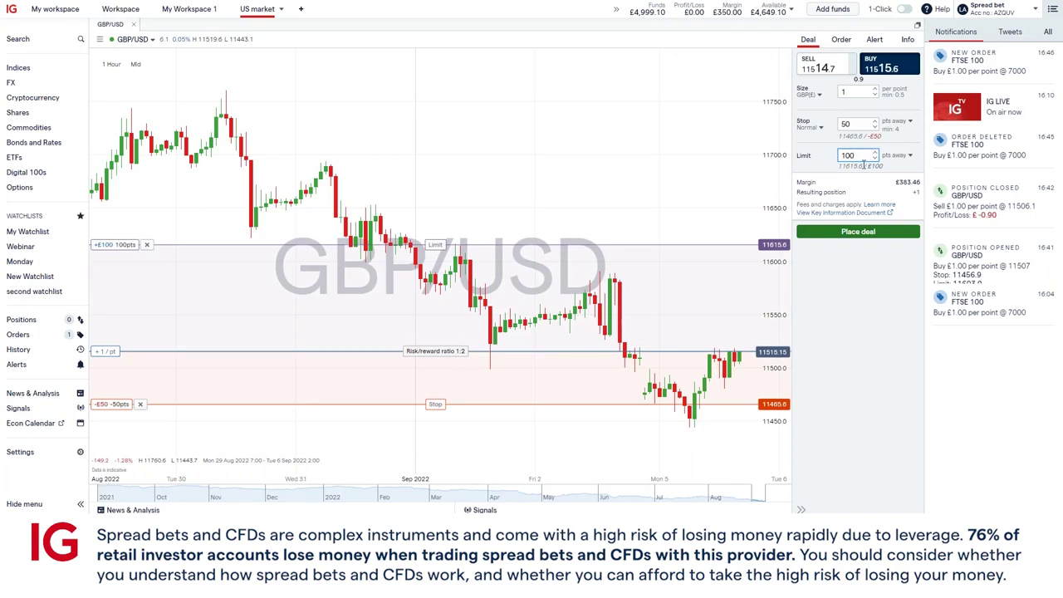
left_click_drag(862, 166, 839, 166)
left_click(859, 131)
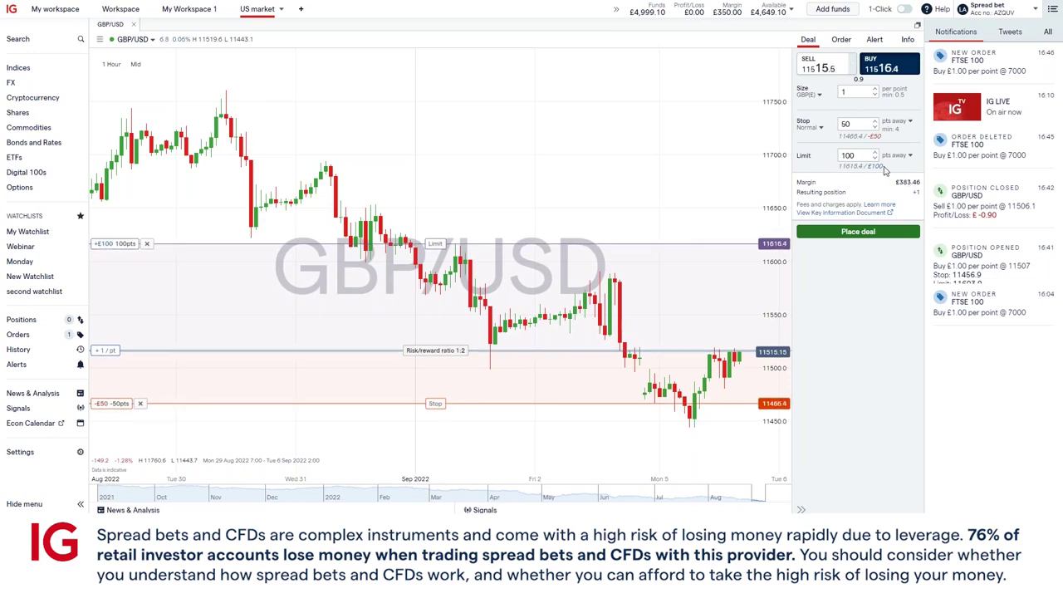
left_click_drag(885, 166, 869, 165)
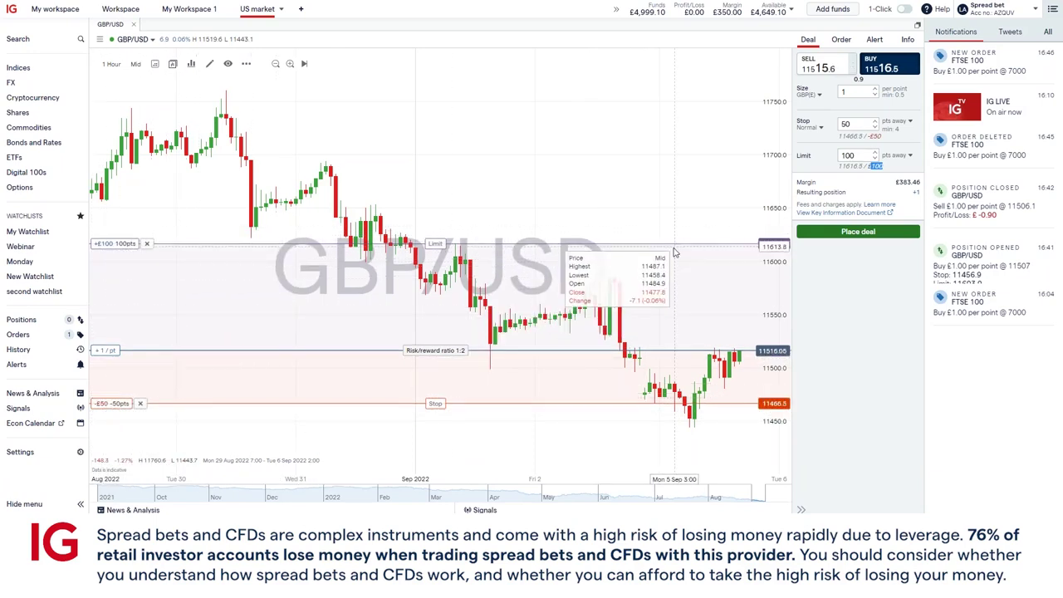
mouse_move(672, 246)
left_mouse_down()
mouse_move(666, 282)
mouse_move(671, 225)
left_mouse_up()
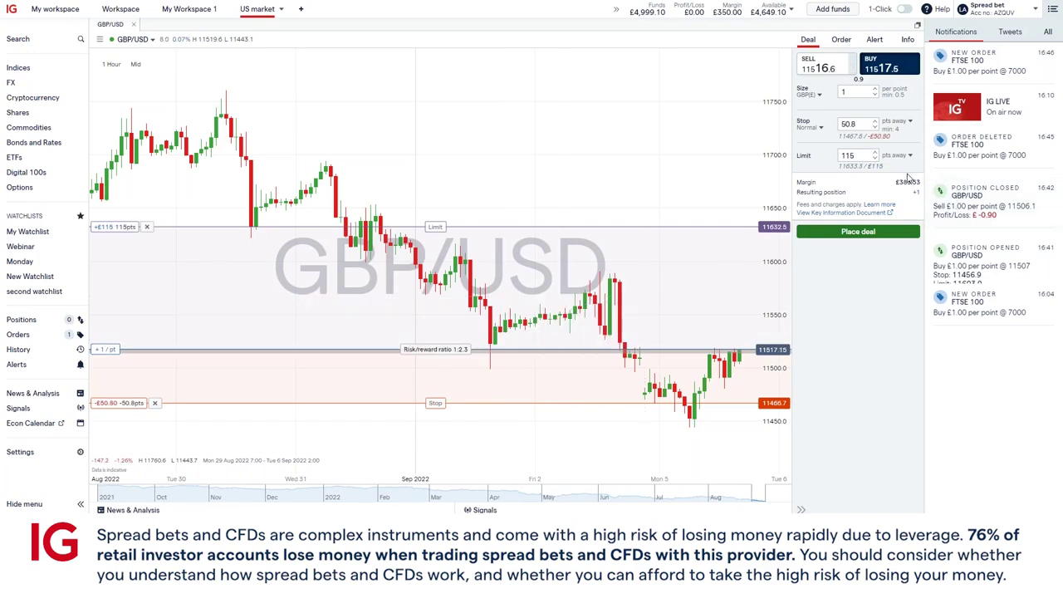
left_click_drag(795, 182, 910, 181)
left_click(909, 42)
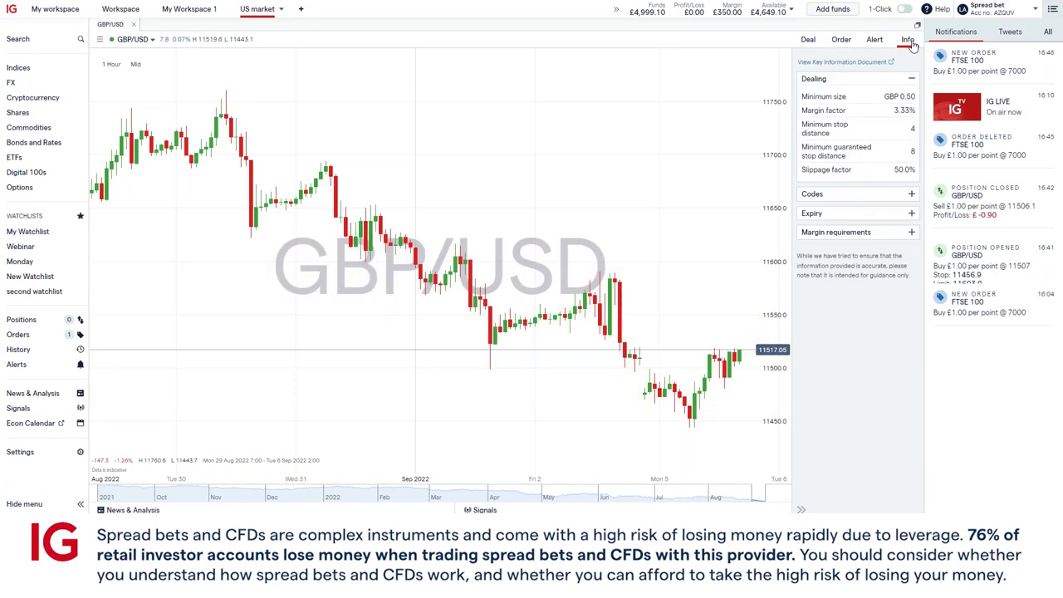
left_click(863, 232)
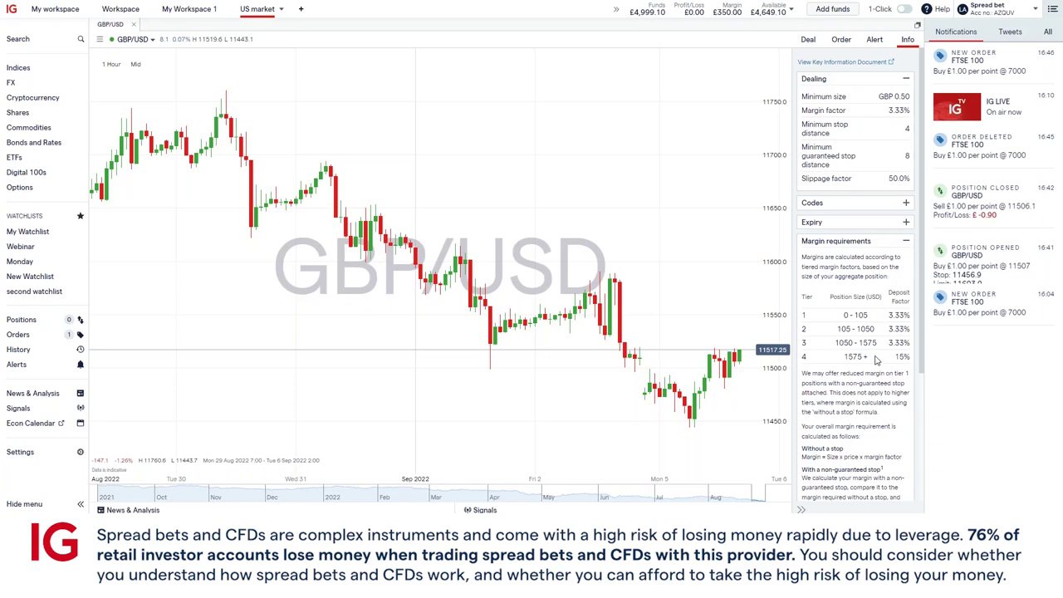
left_click(808, 41)
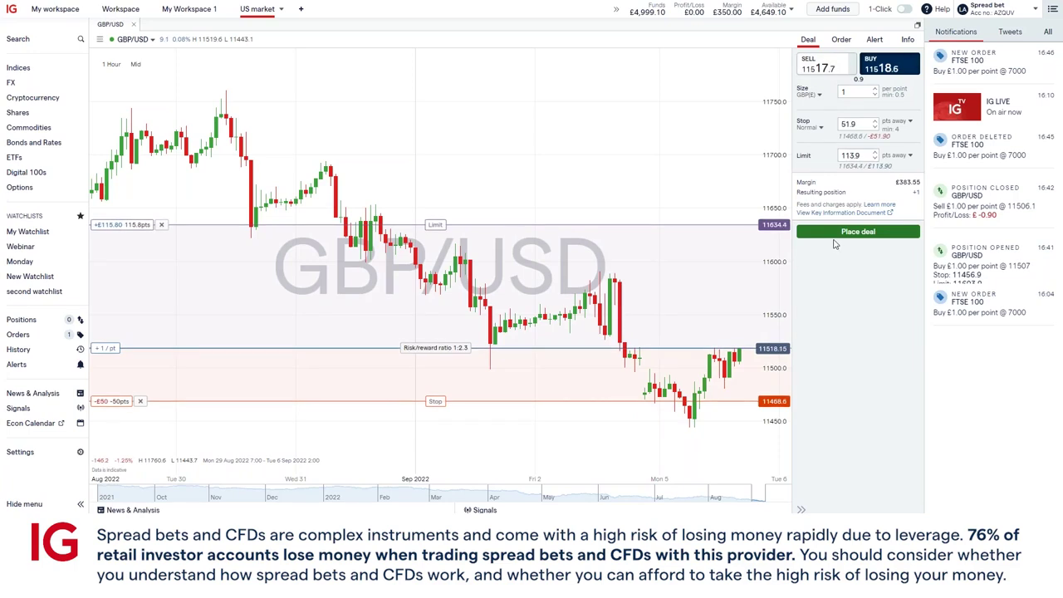
Place the GBP/USD buy deal and view it in the Positions list
left_click(834, 233)
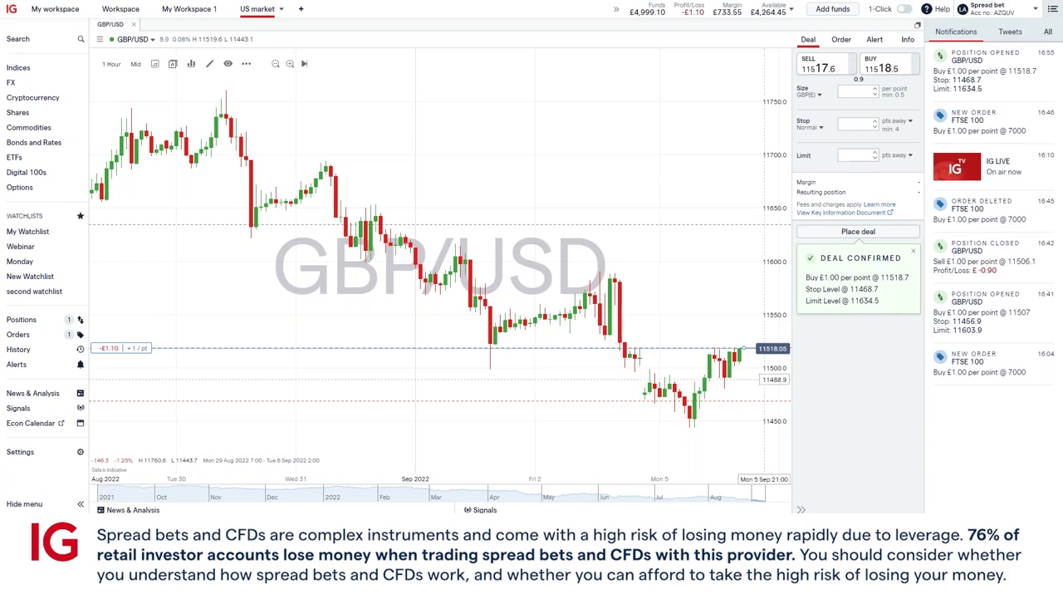
left_click(15, 320)
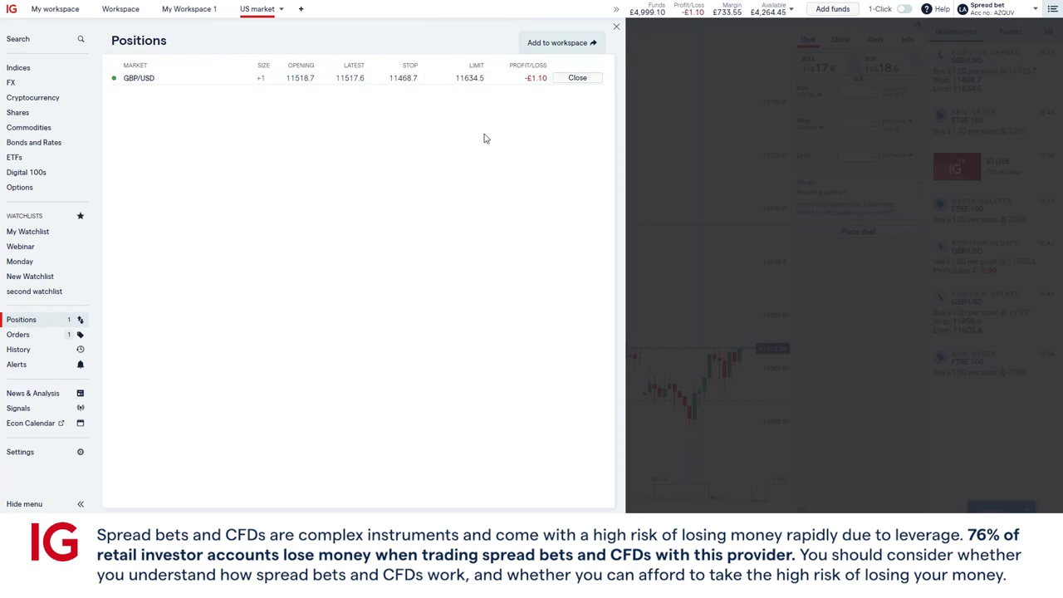
Close the GBP/USD position by selling the full size of 1
left_click(595, 78)
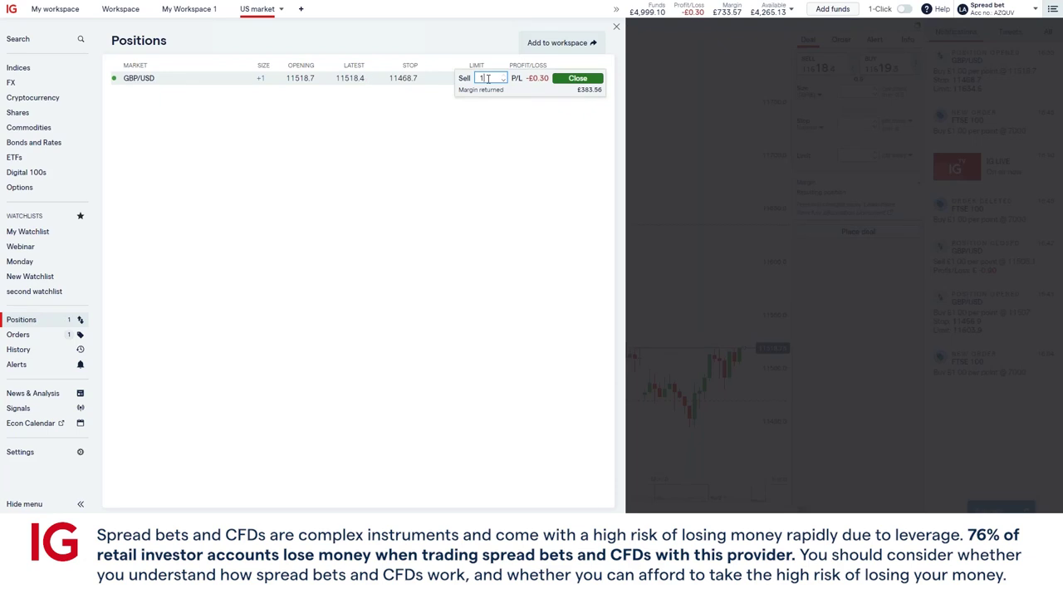
left_click_drag(487, 77, 479, 76)
left_click(578, 79)
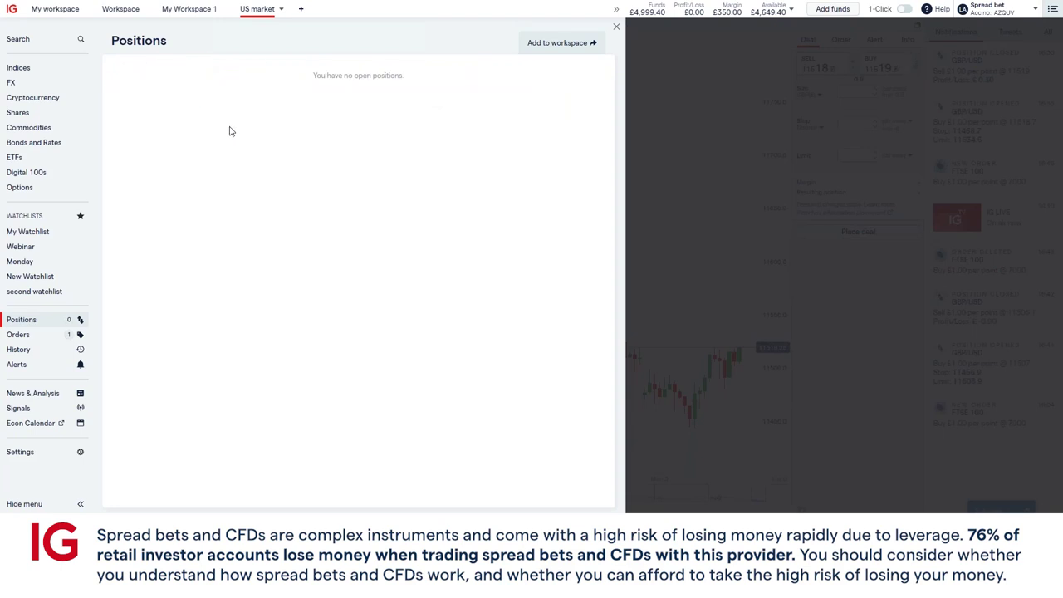
Show the Orders list with the FTSE 100 limit order at 7000
left_click(23, 336)
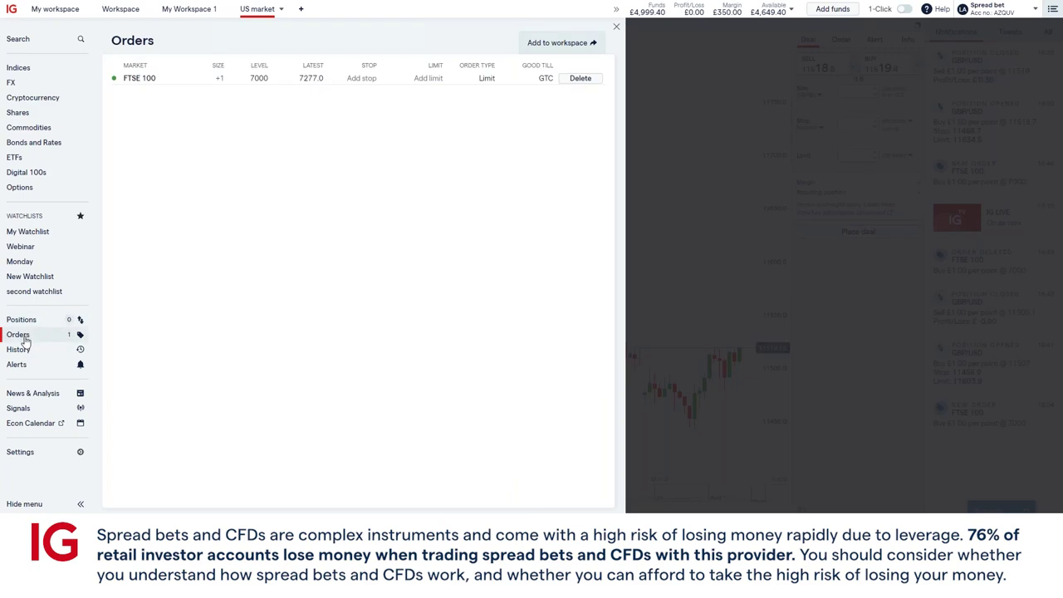